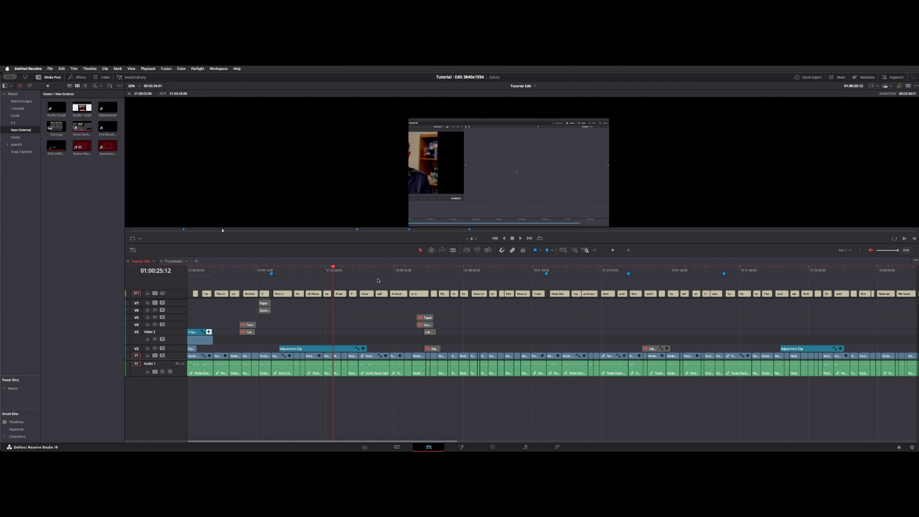
- Play a short stretch of the timeline from about 01:00:42
left_click(404, 275)
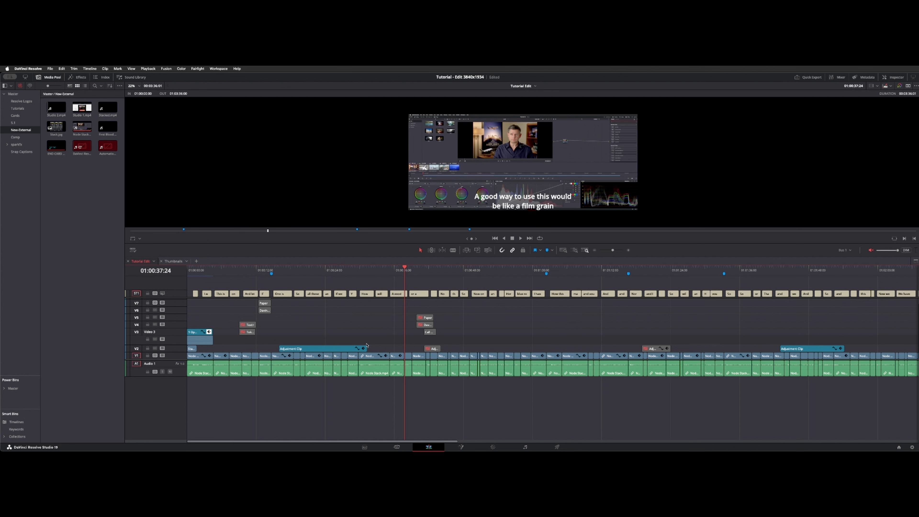
left_click(434, 269)
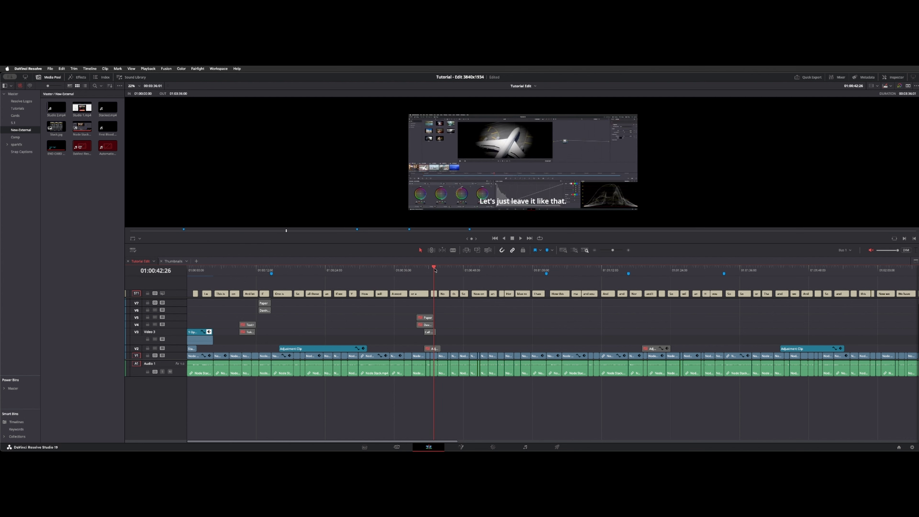
key("space")
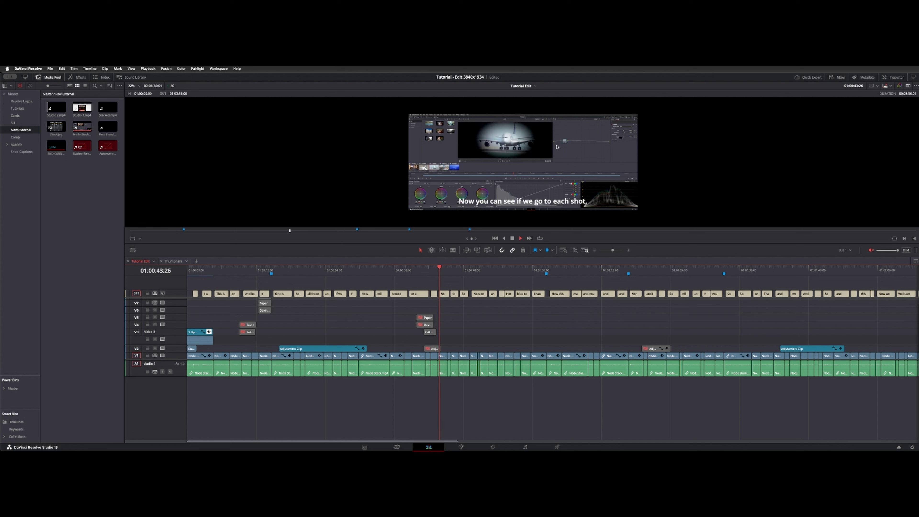
key("space")
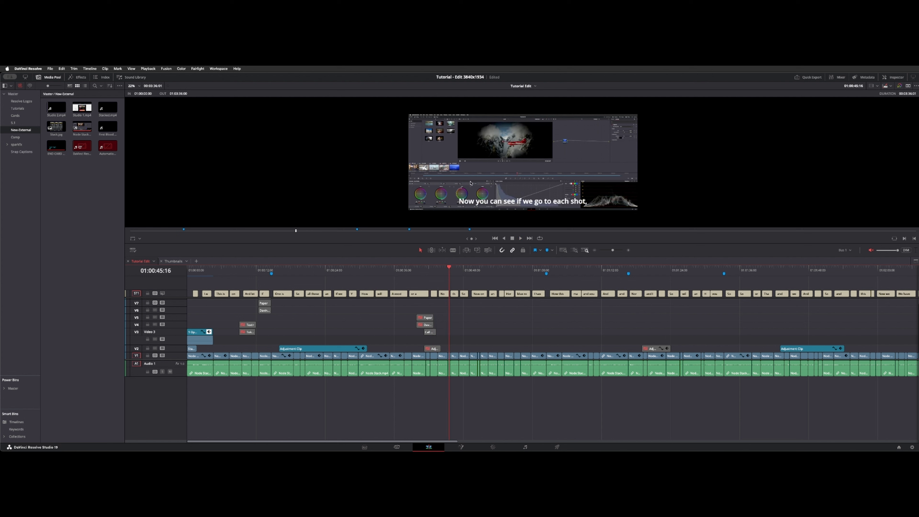
- Send the video clean feed to the available LG HDR WQHD display
left_click(219, 68)
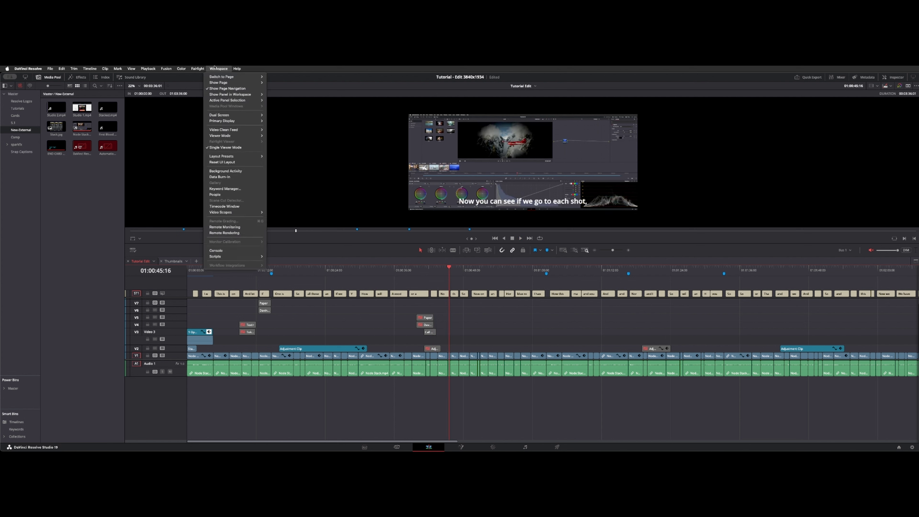
mouse_move(250, 129)
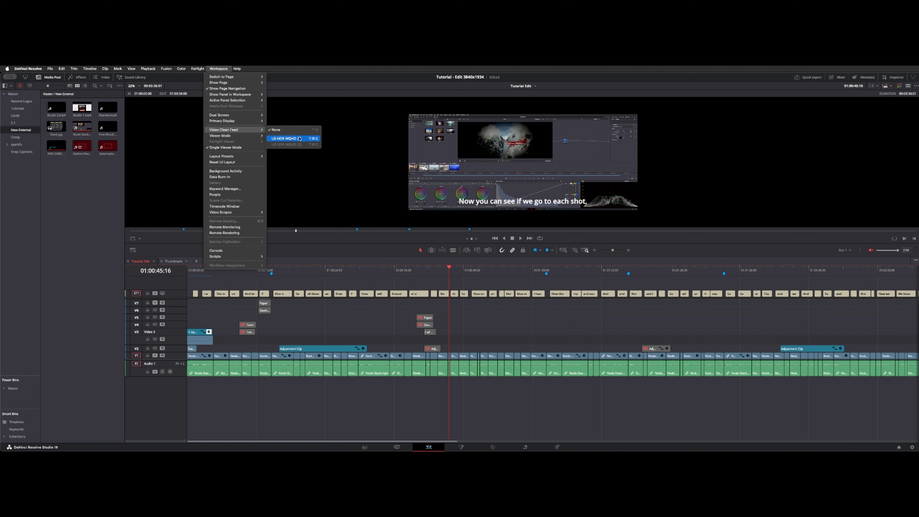
left_click(286, 139)
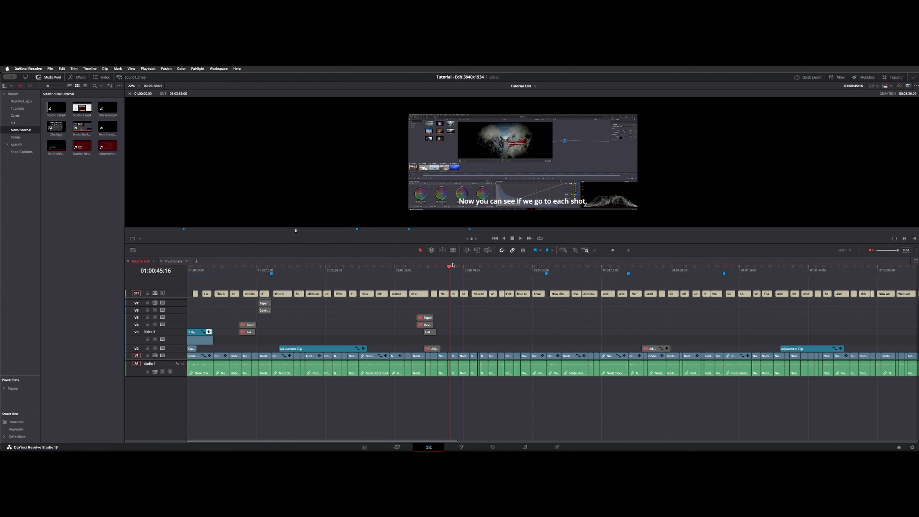
- Show and hide the curve editor of the 1 Open Card clip at the start of the timeline
left_click(407, 271)
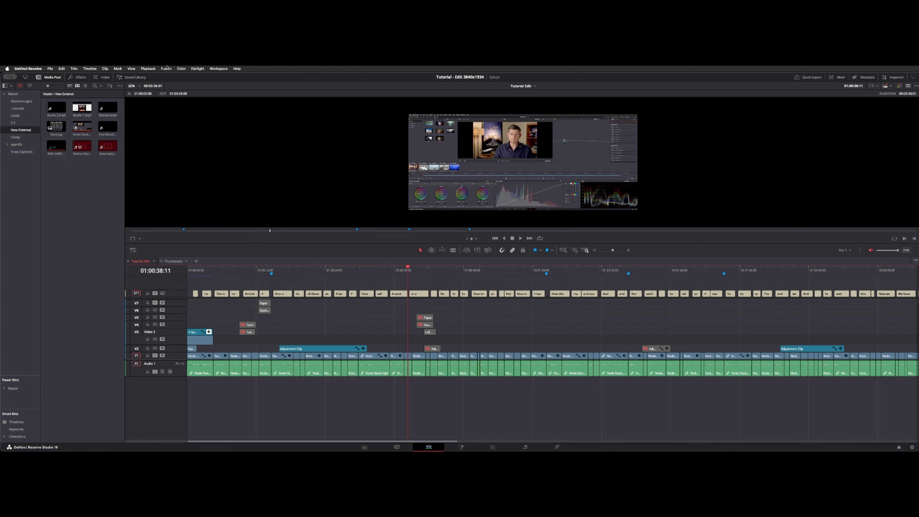
left_click(196, 271)
scroll(196, 273, "up", 5)
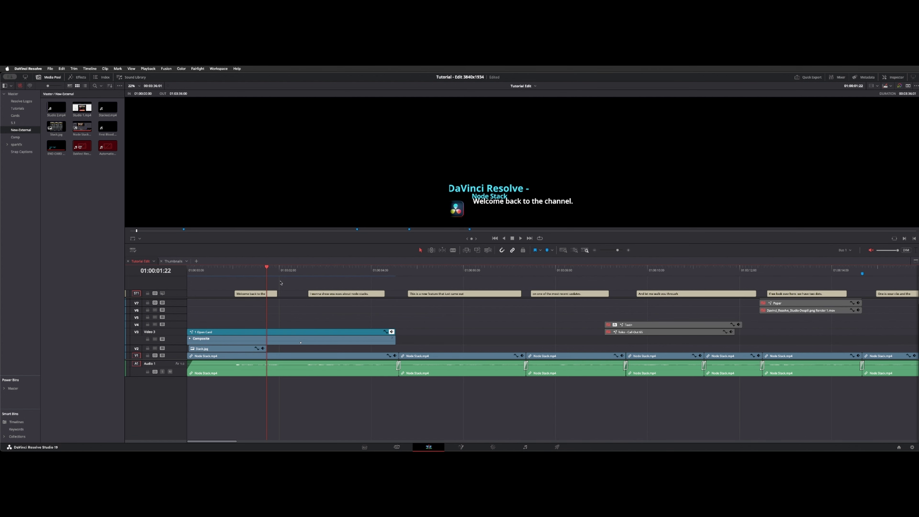
left_click(224, 334)
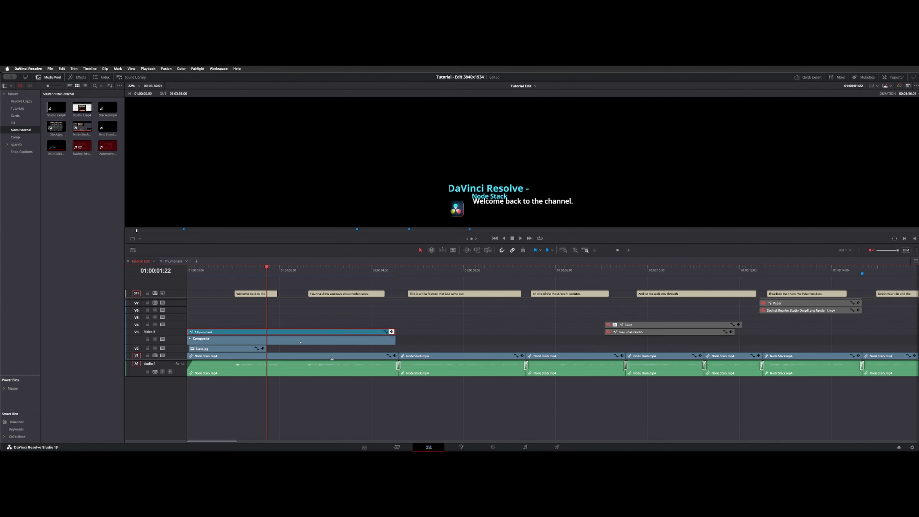
key("shift+c")
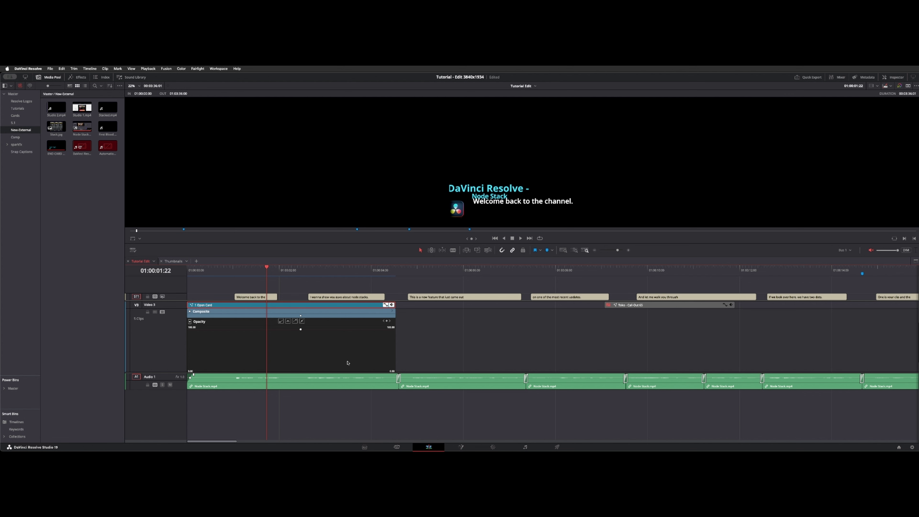
key("shift+c")
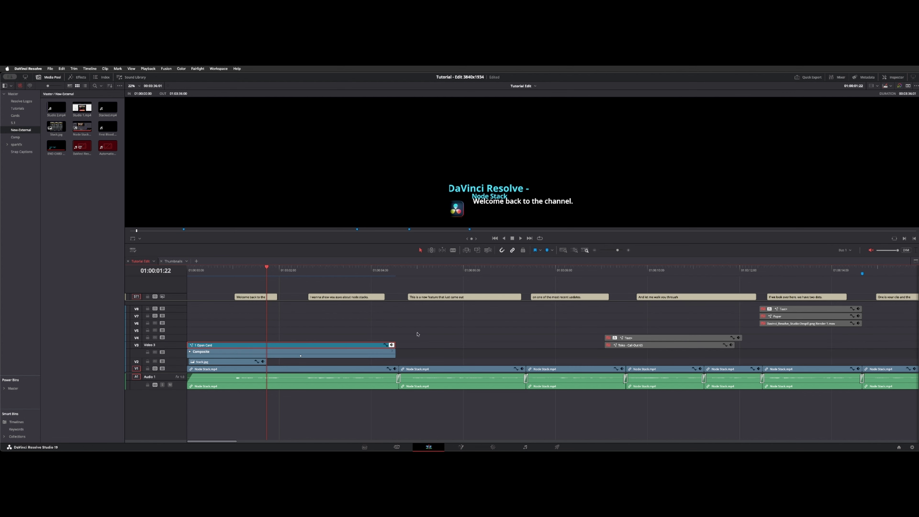
left_click(334, 325)
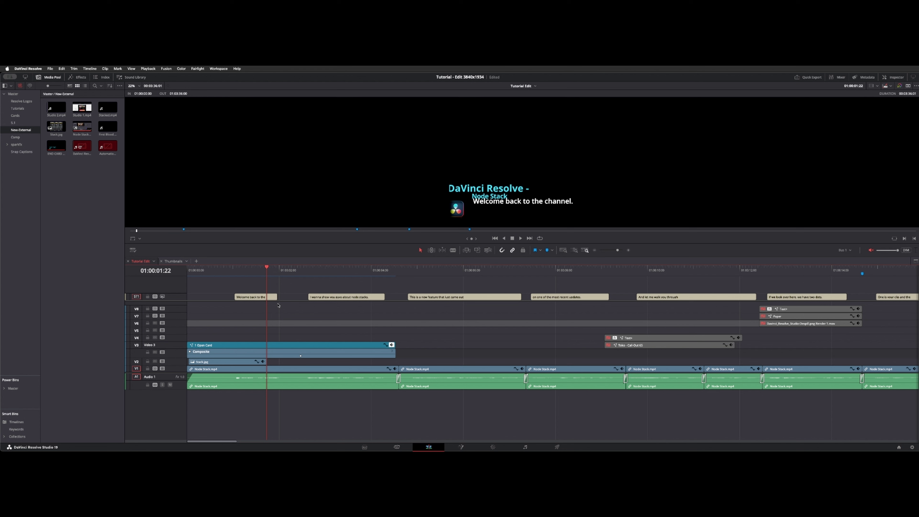
- Check which Render Cache mode is active
left_click(152, 68)
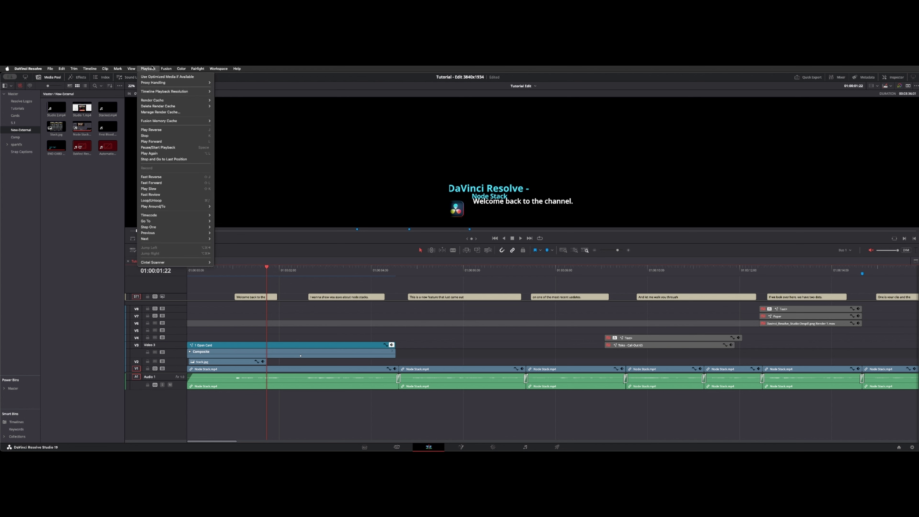
mouse_move(172, 102)
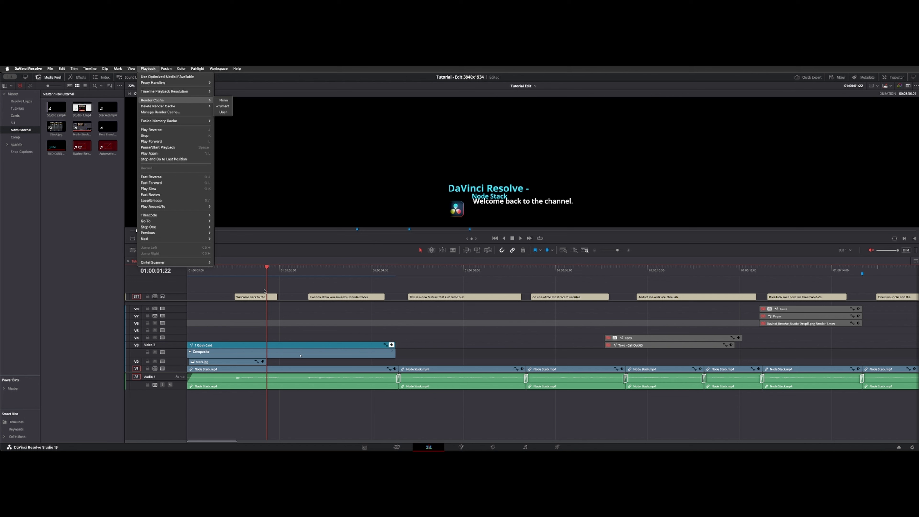
left_click(265, 291)
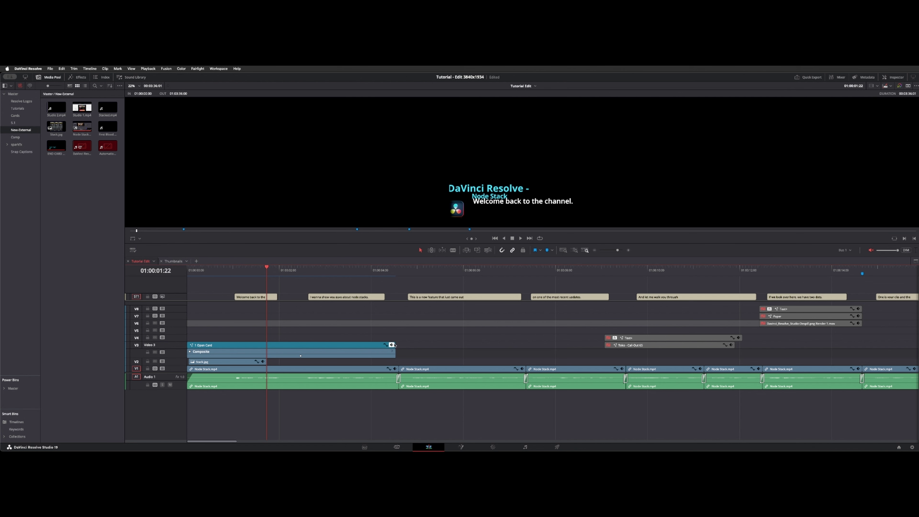
- Trim the end of the 1 Open Card clip, undo the trim, and park the playhead at 01:00:02:16
left_click_drag(394, 345, 330, 345)
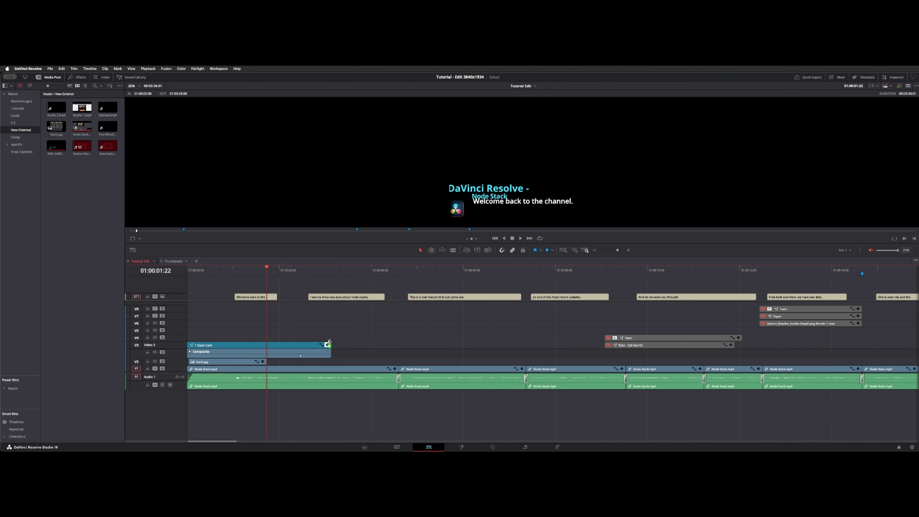
key("super+z")
left_click(304, 271)
- Set the render cache mode to None and back to Smart, and place the playhead at 01:00:01:11
left_click(147, 69)
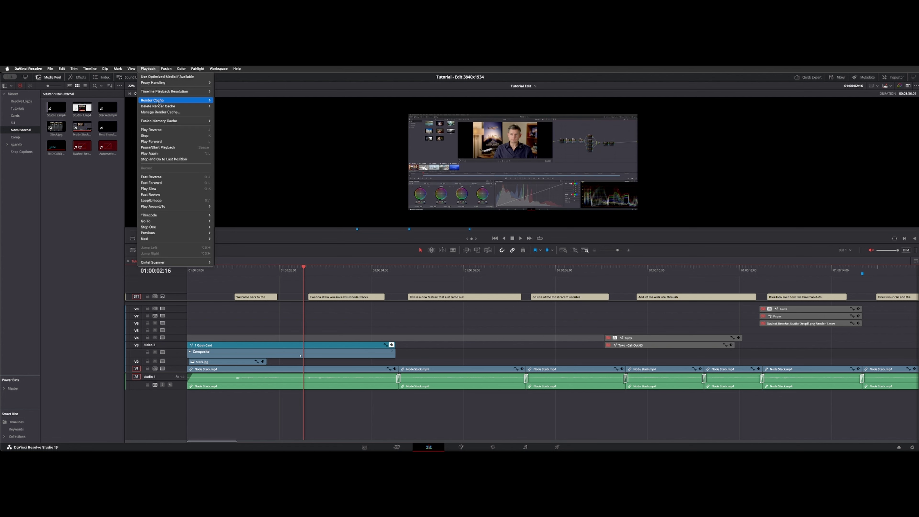
left_click(223, 101)
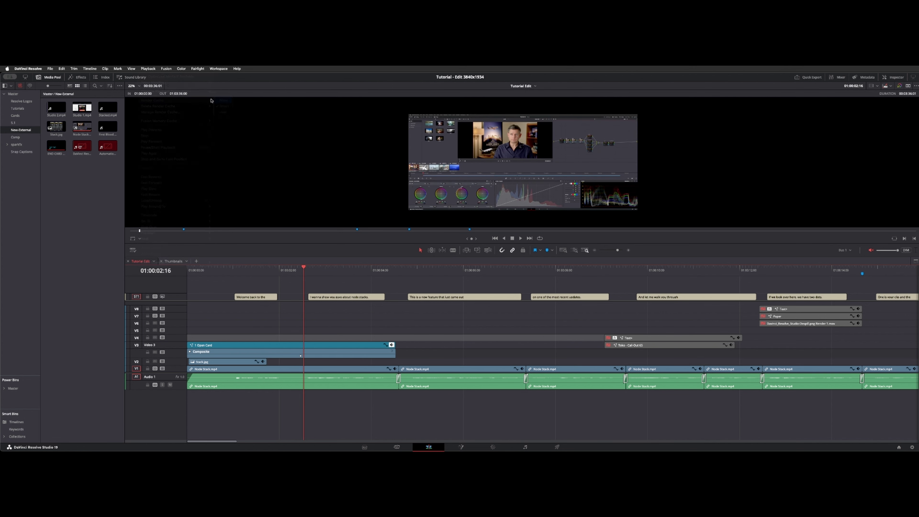
left_click(148, 69)
mouse_move(181, 101)
left_click(223, 106)
left_click(250, 272)
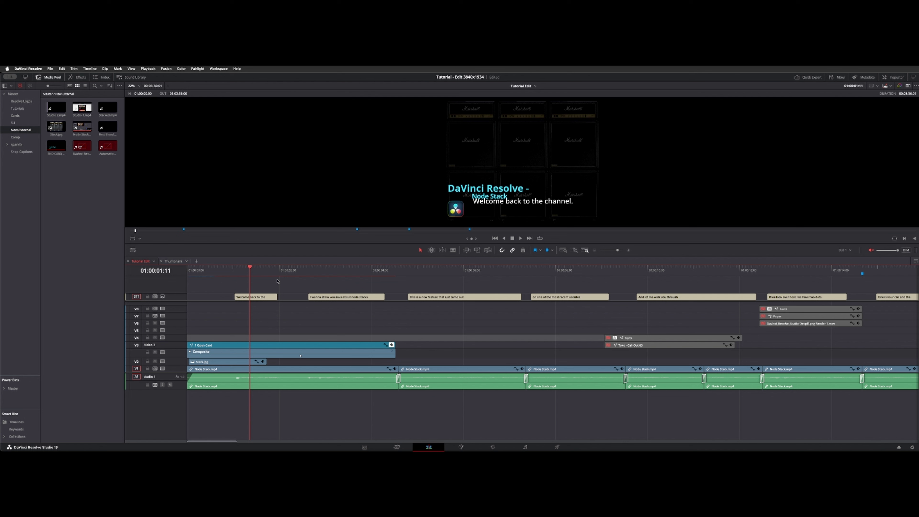
- Review how much render cache each project uses, reordering the Manage Render Cache list by cache size
left_click(151, 68)
mouse_move(180, 99)
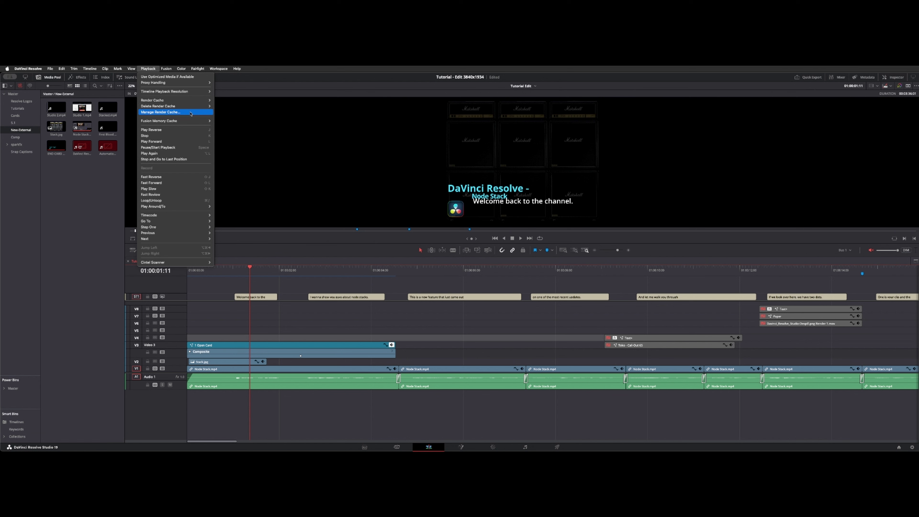
left_click(149, 112)
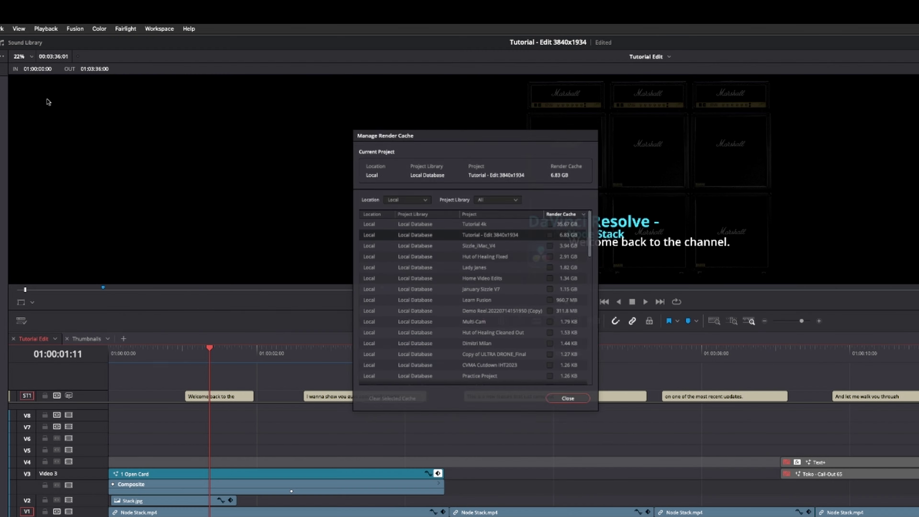
left_click_drag(485, 126, 586, 130)
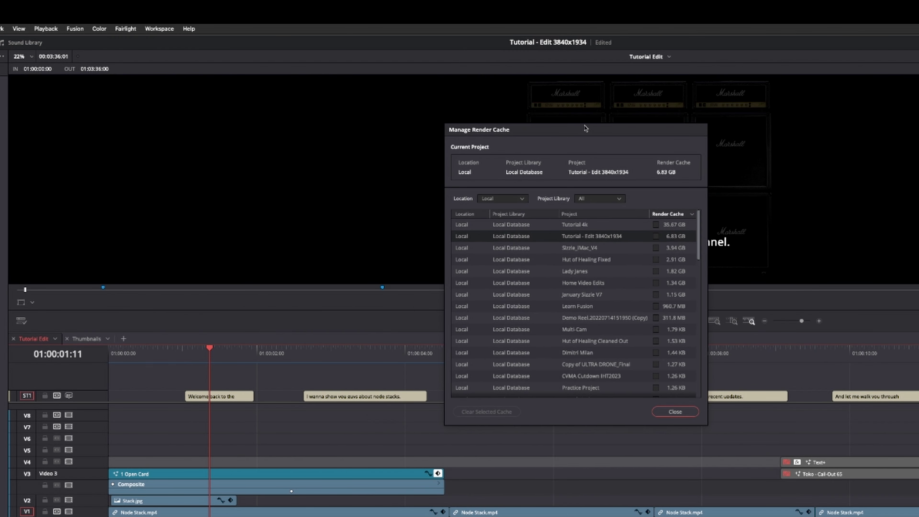
left_click(691, 214)
left_click(692, 215)
left_click(623, 222)
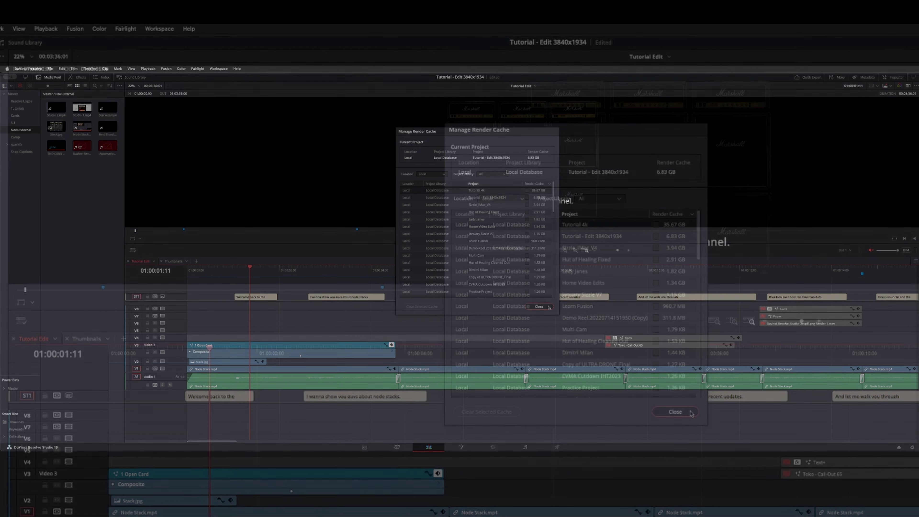
left_click(547, 306)
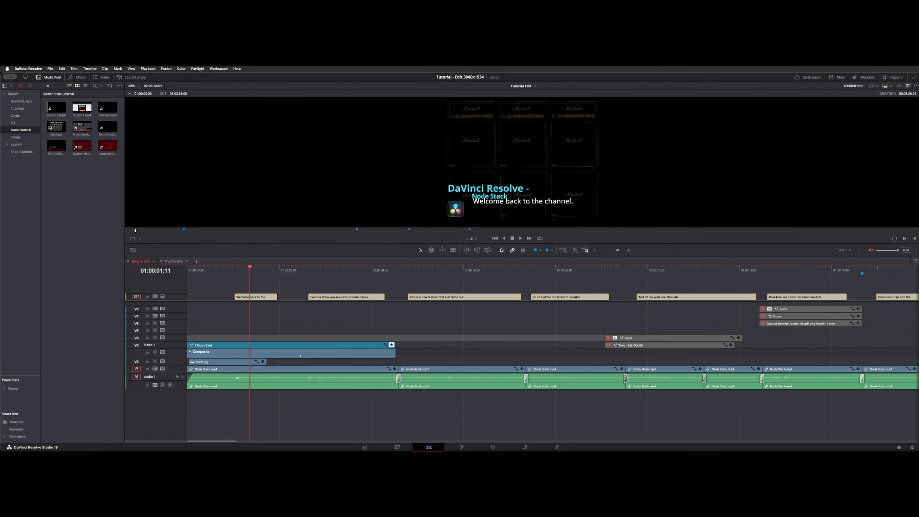
- Select the first Node Stack.mp4 clip on V1 and inspect the proxy media options of its source clip in the media pool
left_click(419, 250)
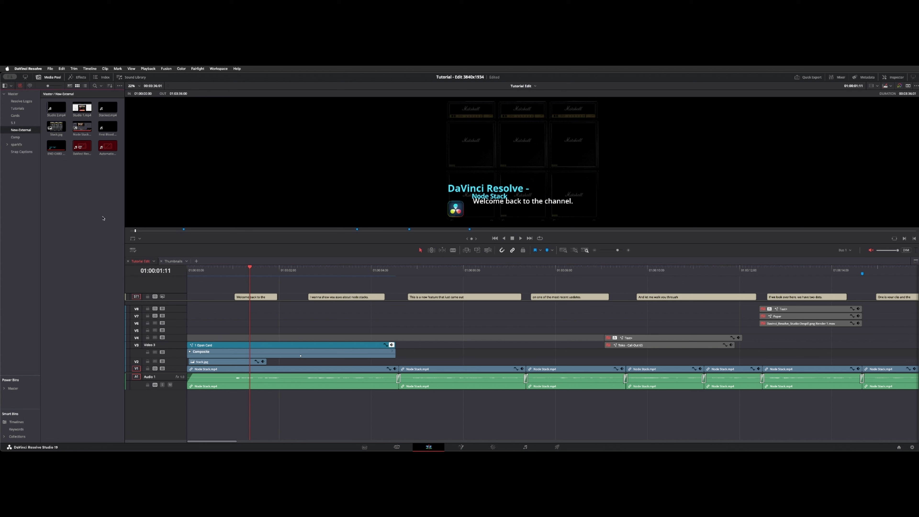
left_click(356, 370)
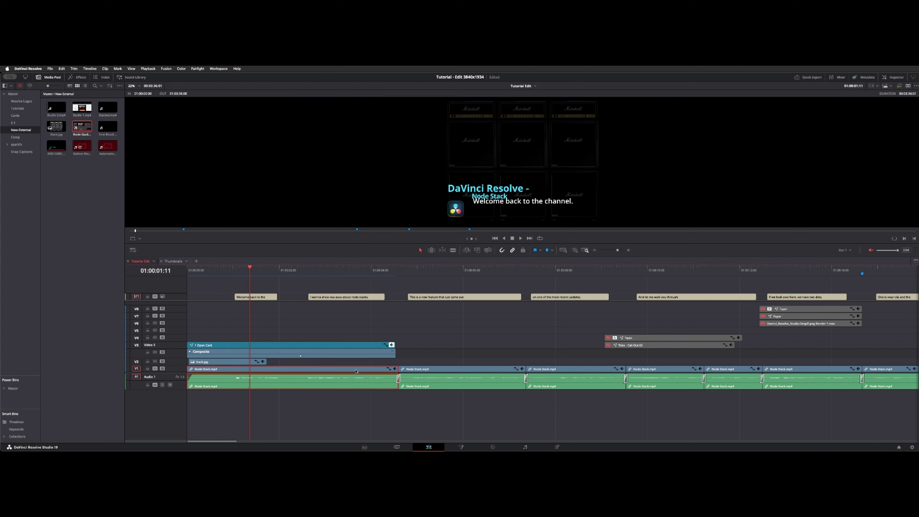
right_click(78, 127)
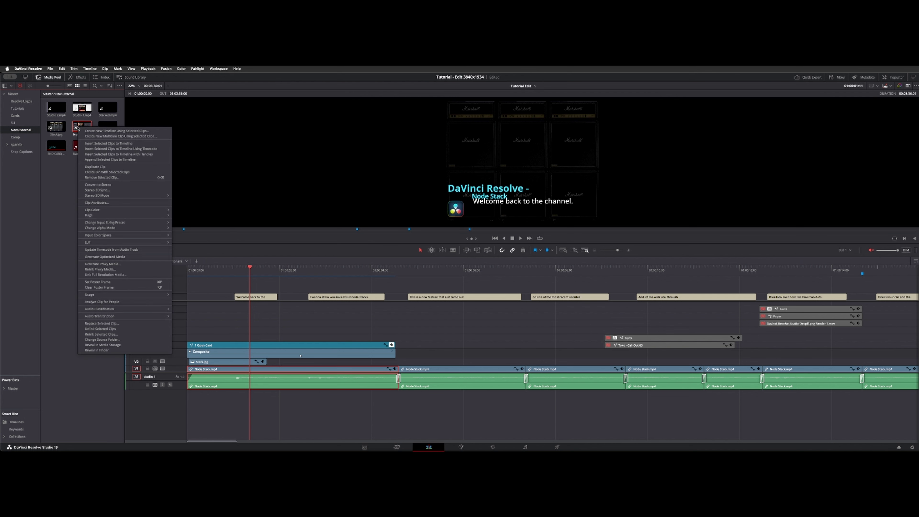
left_click(137, 266)
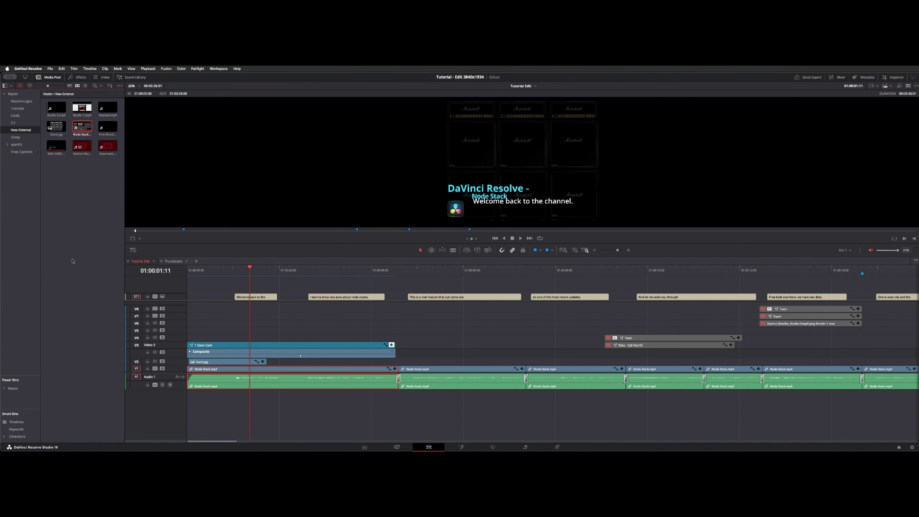
- Review the proxy format, render cache and working folder options in the project's master settings, leaving without saving
key("shift+9")
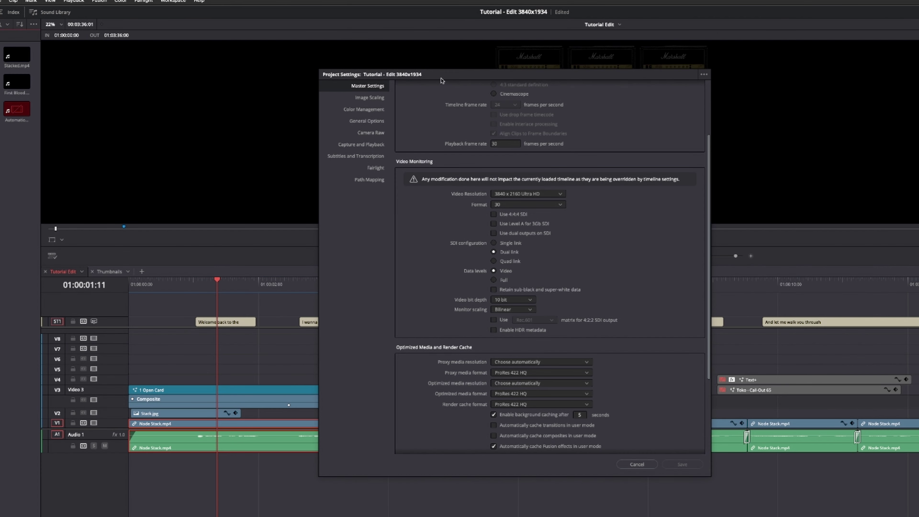
scroll(408, 348, "down", 3)
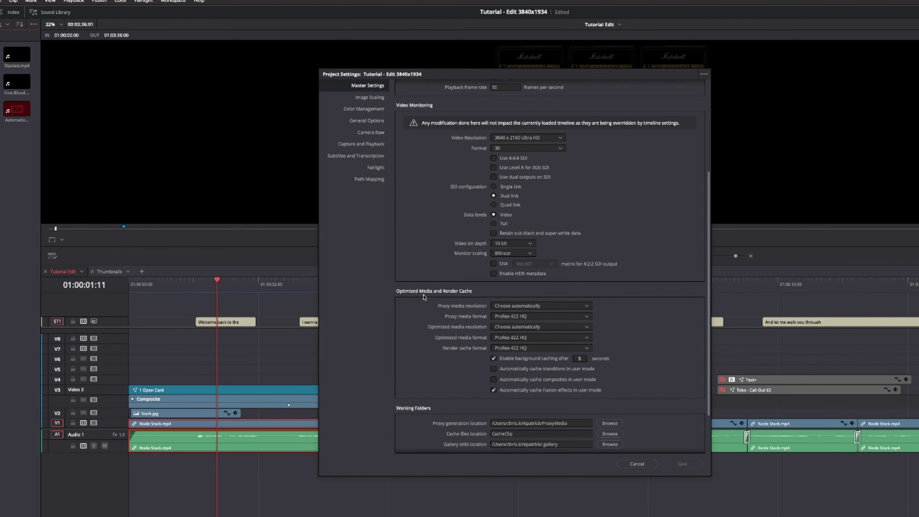
left_click(561, 320)
left_click(561, 320)
scroll(642, 374, "down", 2)
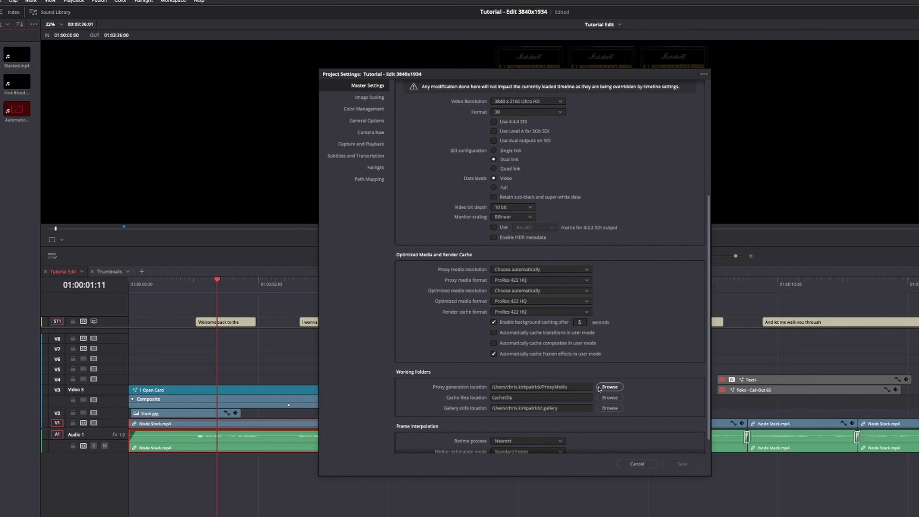
left_click(636, 464)
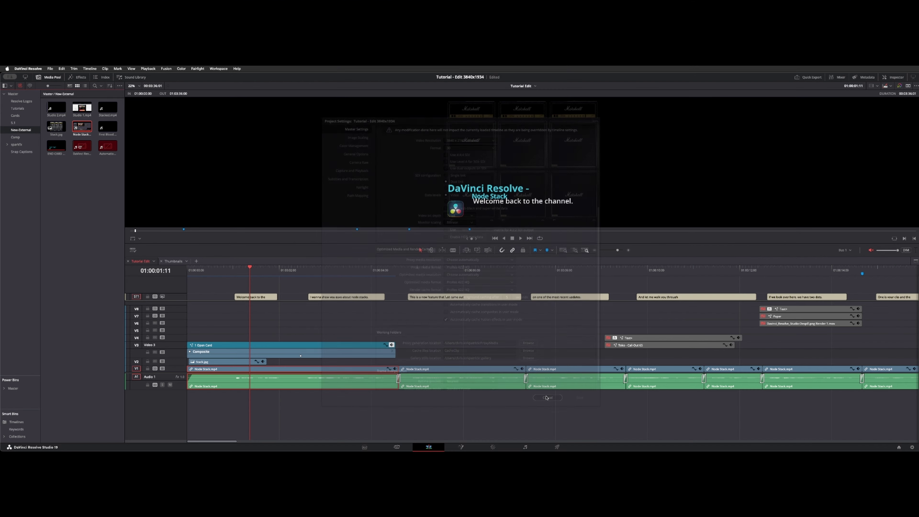
- Generate proxy media for the Node Stack.mp4 source clip, saving it to the New-External folder
right_click(79, 126)
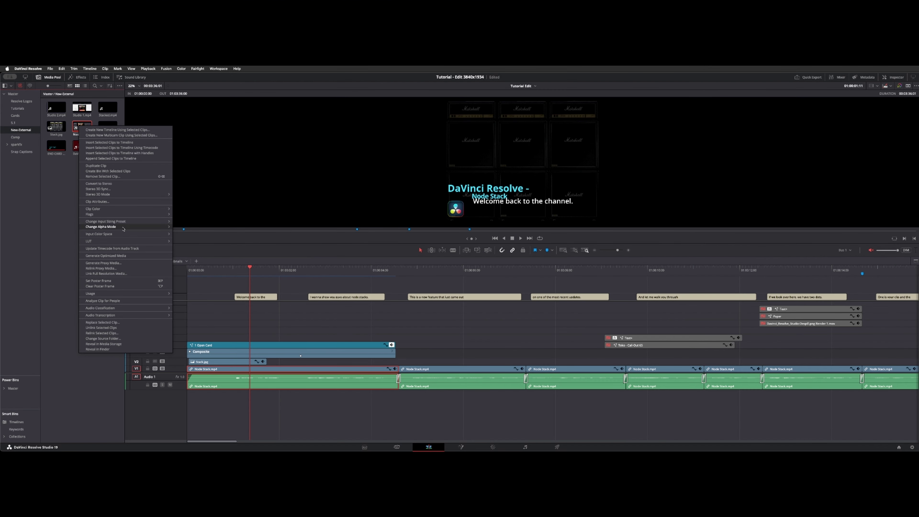
left_click(127, 263)
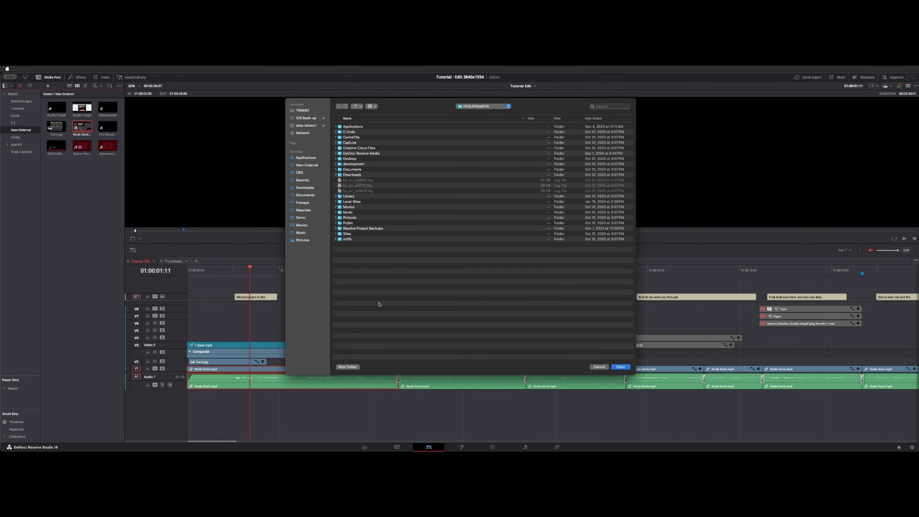
left_click(307, 166)
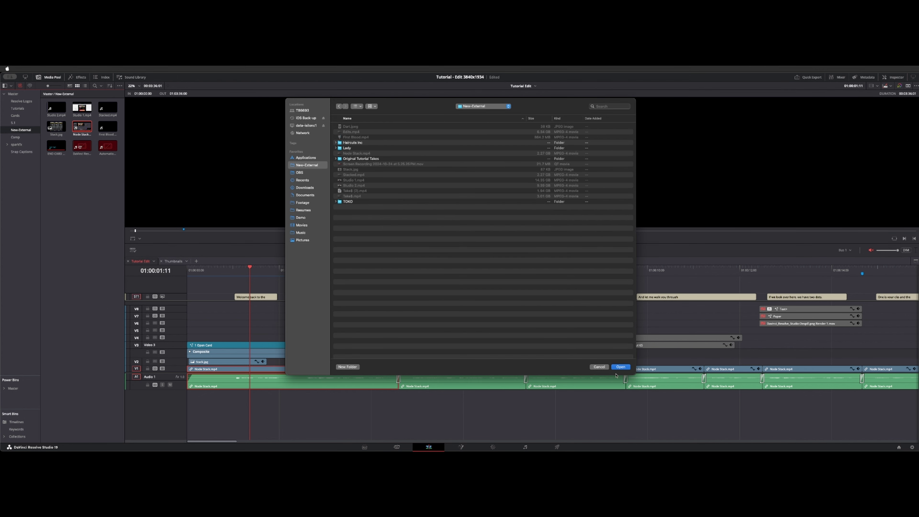
left_click(626, 369)
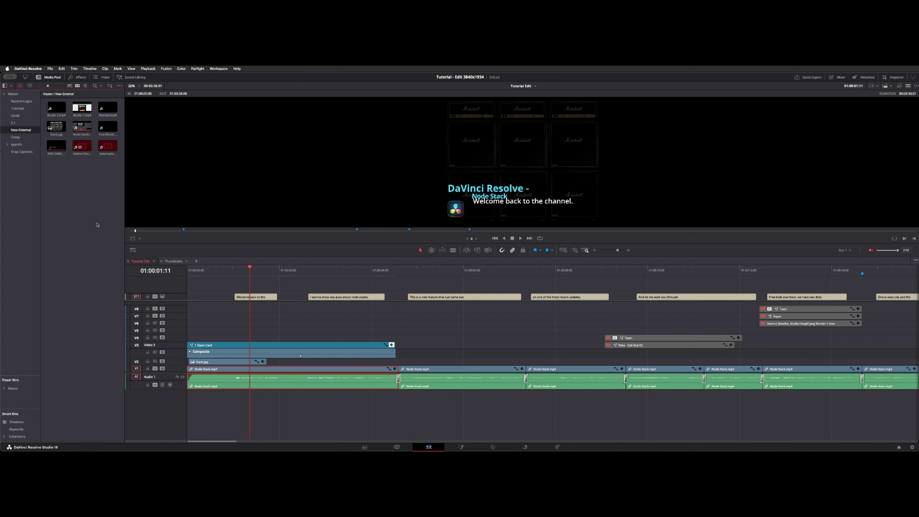
- Enable proxy playback for the timeline and select the Node Stack.mp4 source clip in the media pool
left_click(890, 86)
left_click(894, 100)
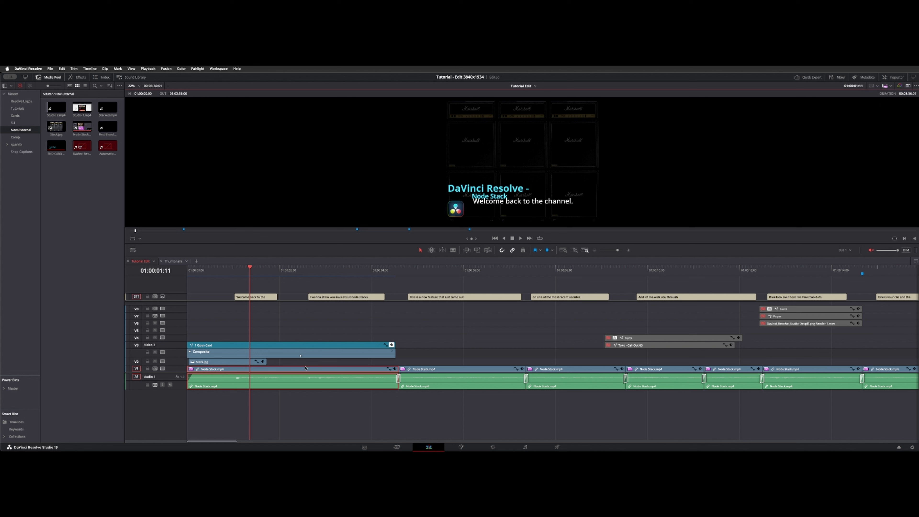
left_click(82, 127)
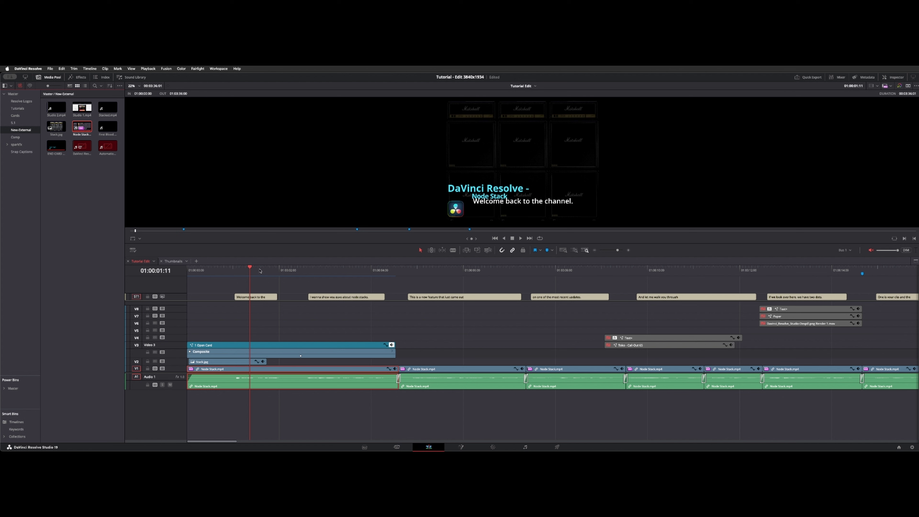
- Scrub through the first Node Stack.mp4 clips and look over the wider timeline to check proxy playback
left_click_drag(260, 270, 282, 286)
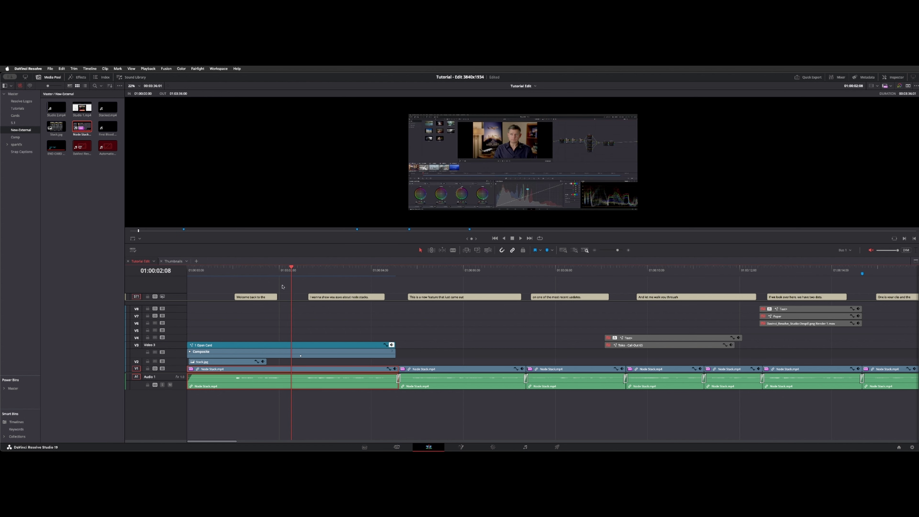
left_click(408, 271)
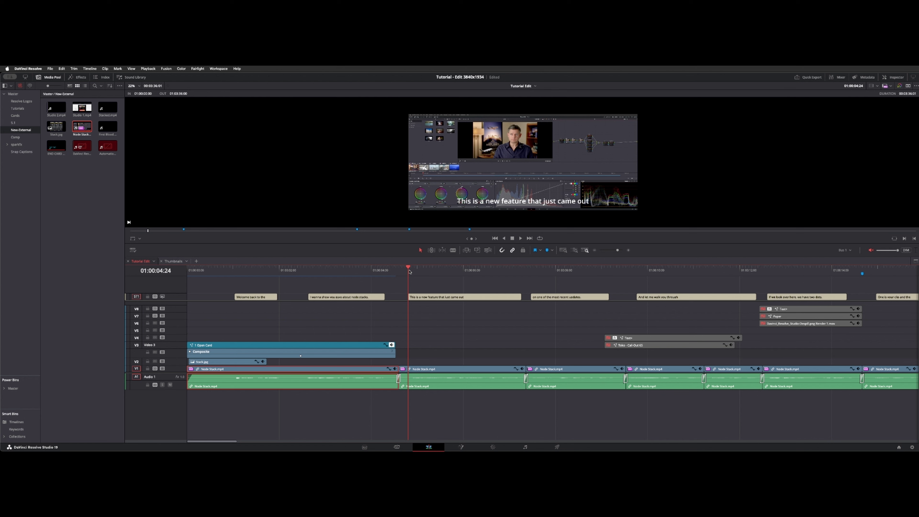
left_click(423, 272)
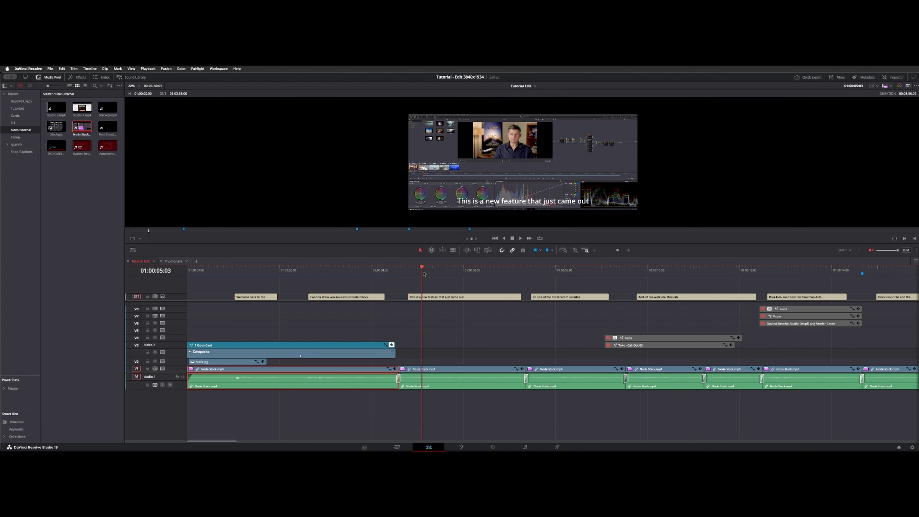
key("super+minus")
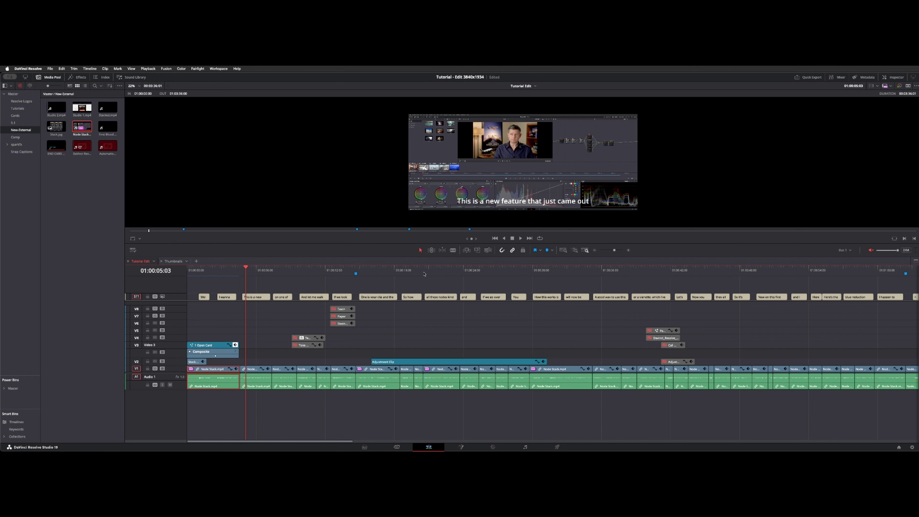
key("super+minus")
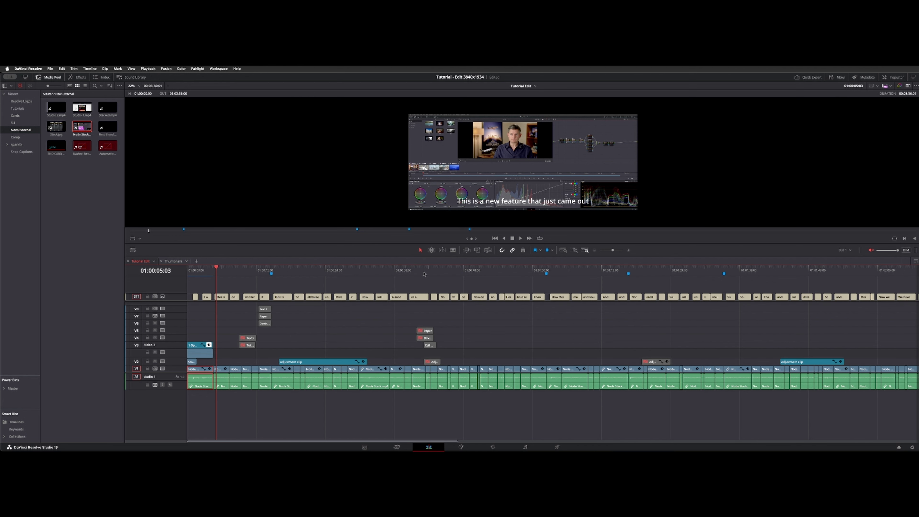
left_click(203, 271)
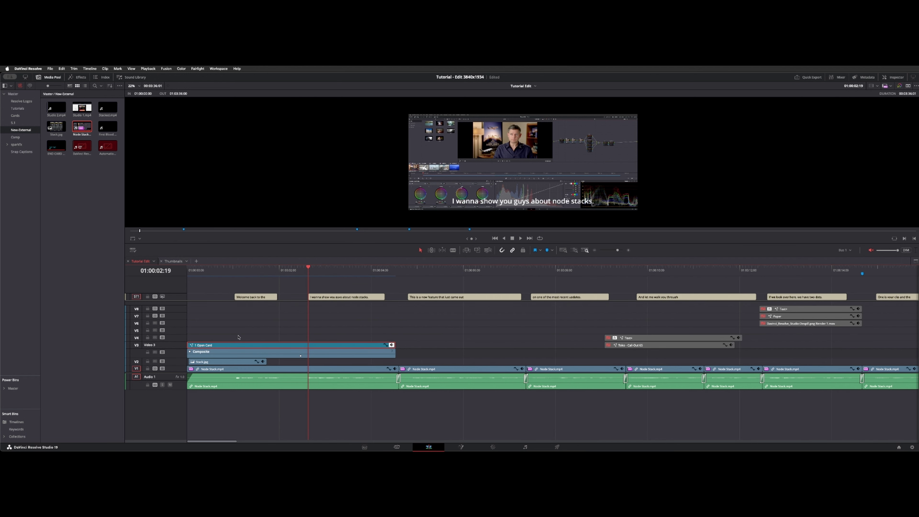
- Compare the 1 Open Card title on V3 with the END CARD RENDER.mov clip near the end of the edit
left_click(257, 338)
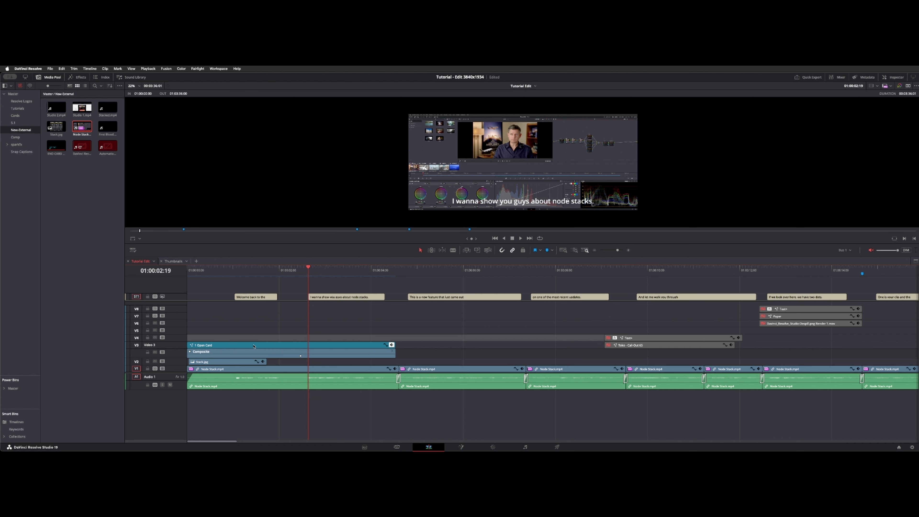
left_click(253, 346)
left_click(278, 270)
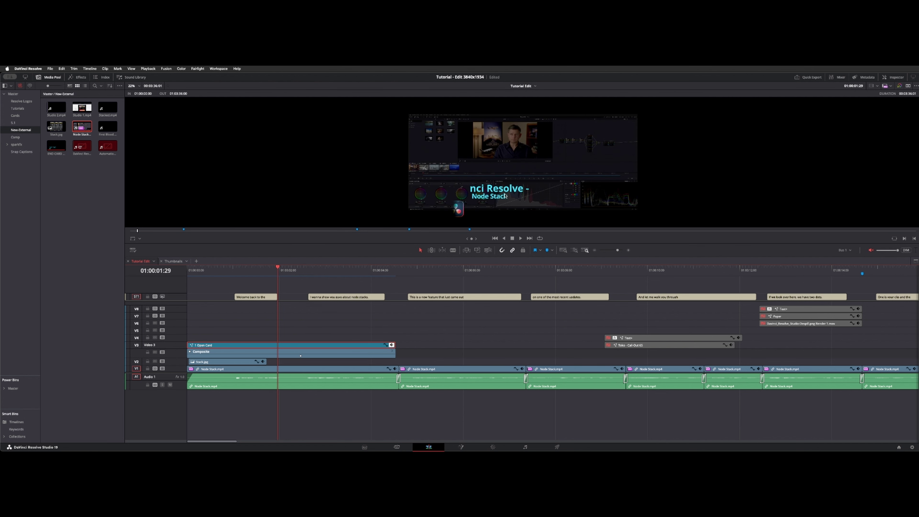
left_click(366, 270)
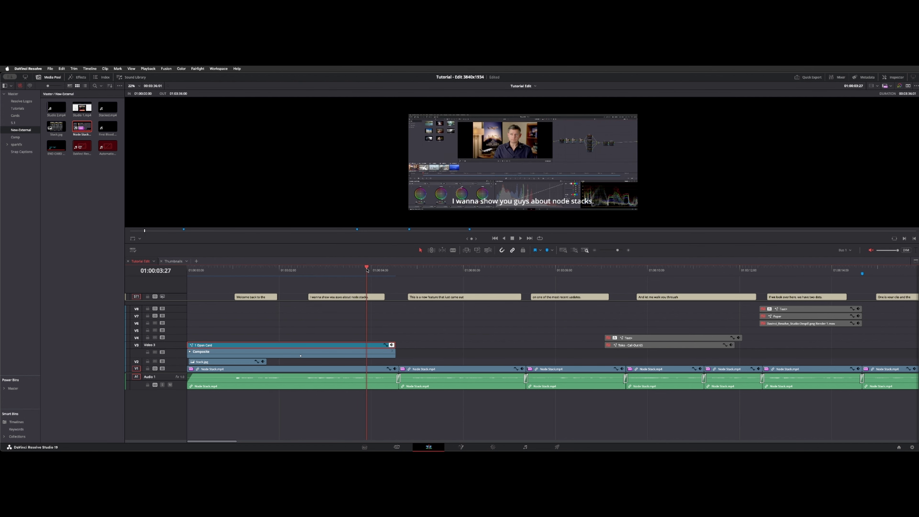
key("End")
left_click(453, 270)
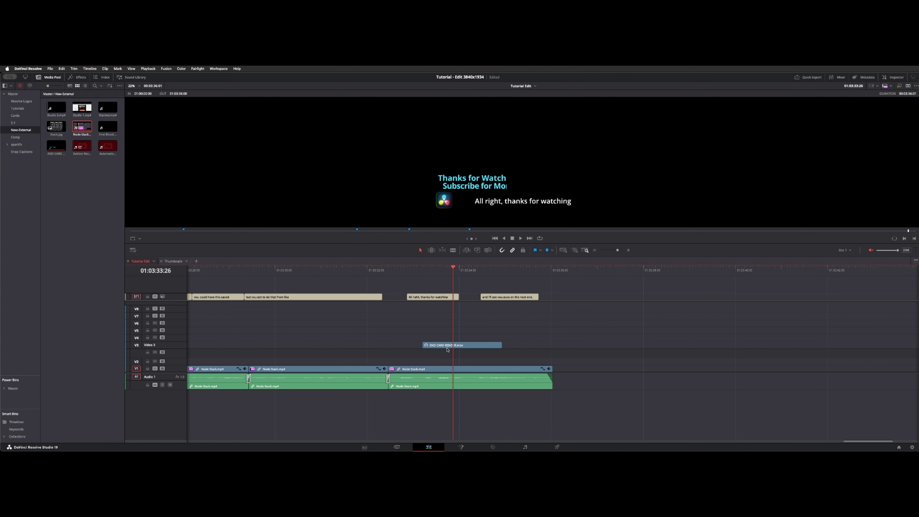
- Review the Render in Place options for the 1 Open Card clip on V3, leaving without rendering
key("Home")
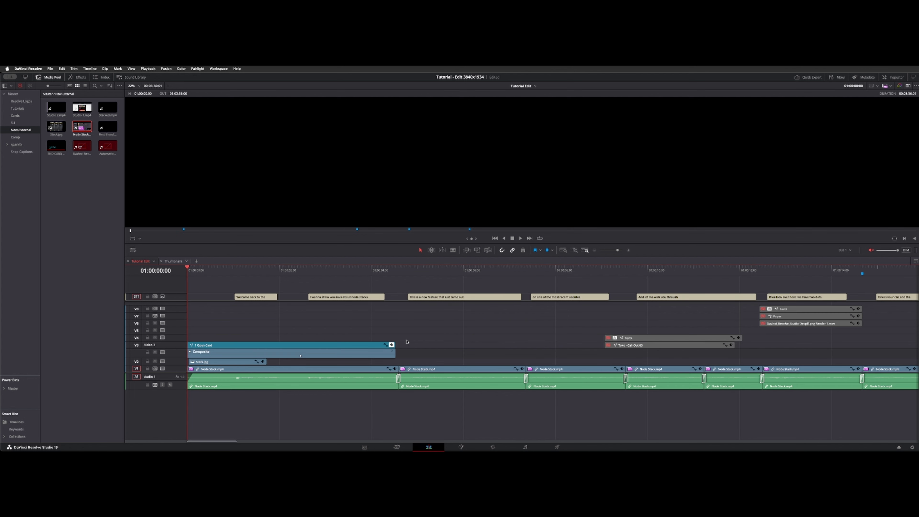
left_click(262, 346)
right_click(266, 347)
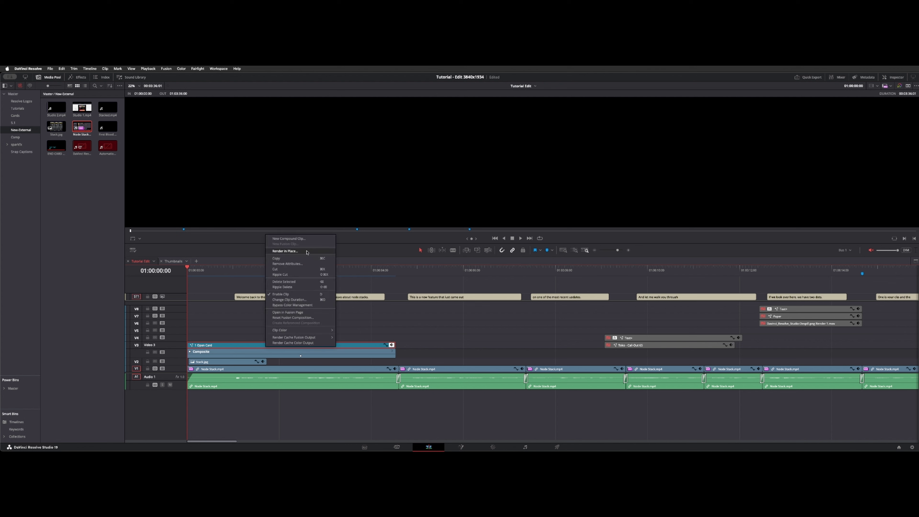
left_click(285, 251)
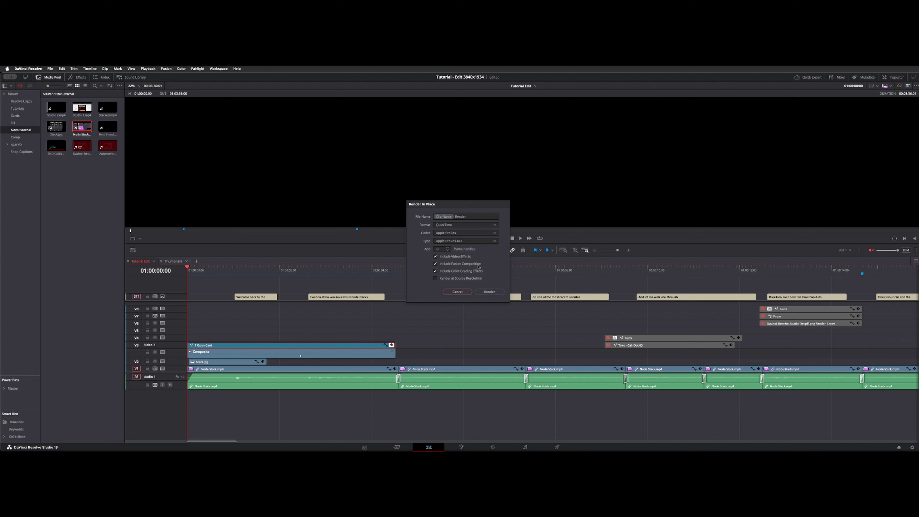
left_click(457, 292)
- Scrub the opening card, play END CARD RENDER.mov near the end, and fit the whole edit in the timeline
left_click(338, 271)
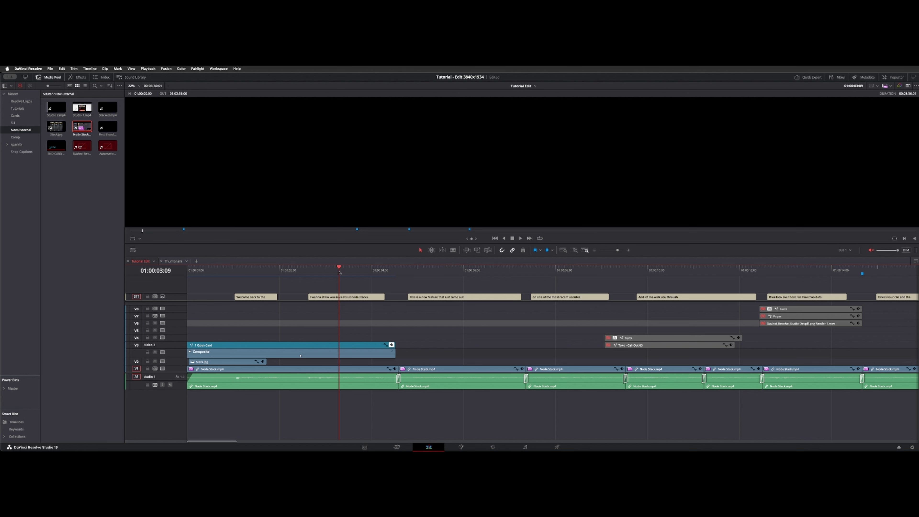
left_click(295, 270)
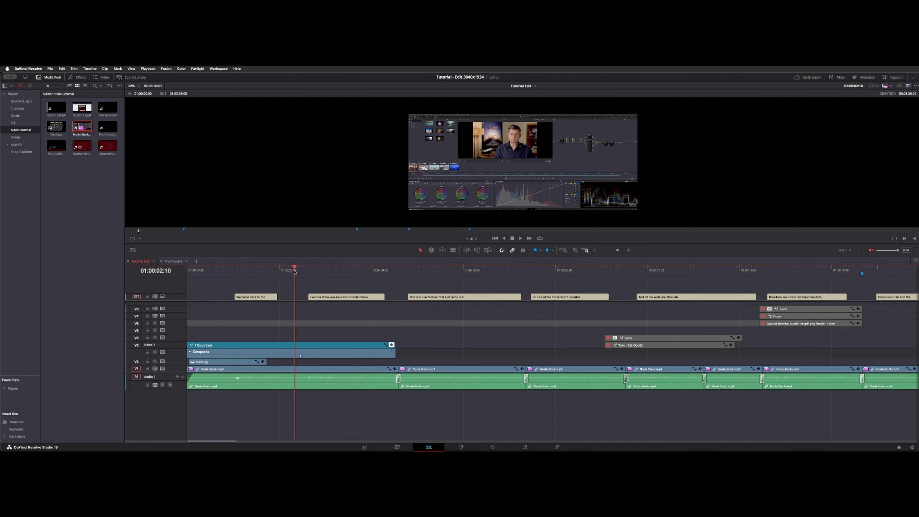
key("End")
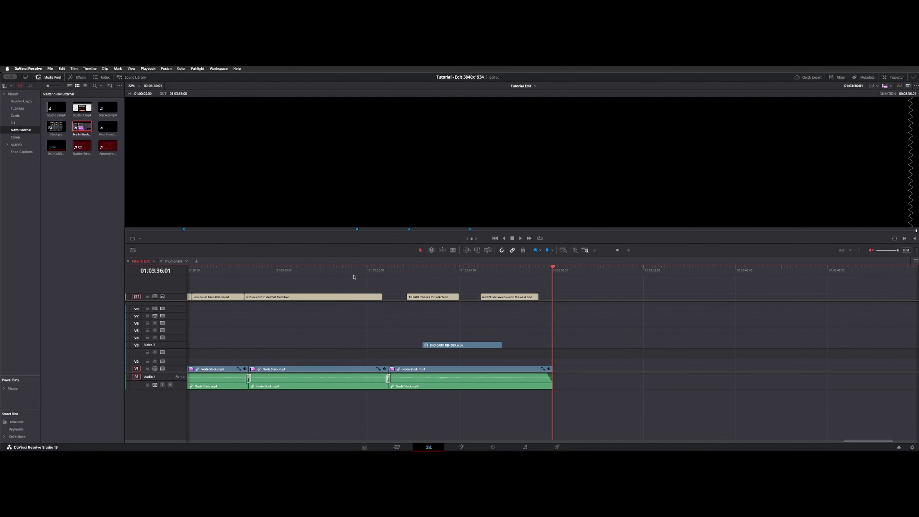
left_click(442, 278)
left_click(422, 275)
key("space")
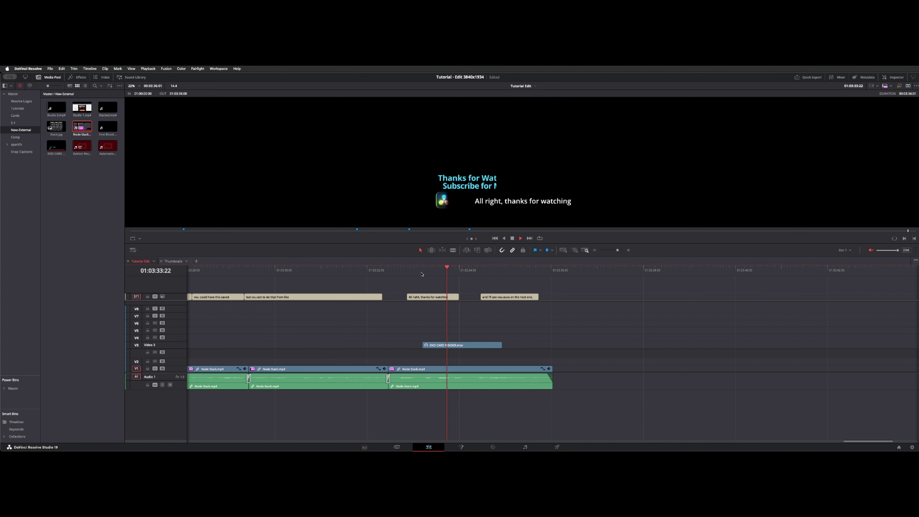
key("space")
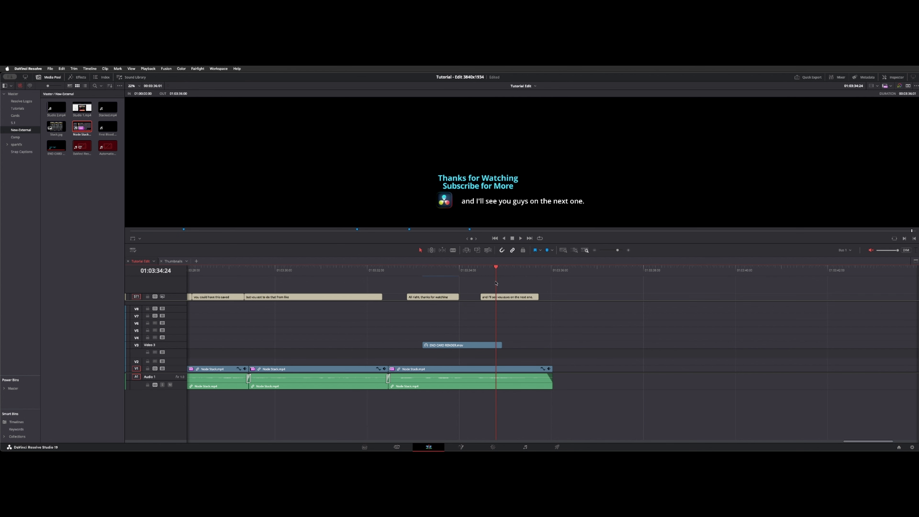
left_click(474, 275)
key("shift+z")
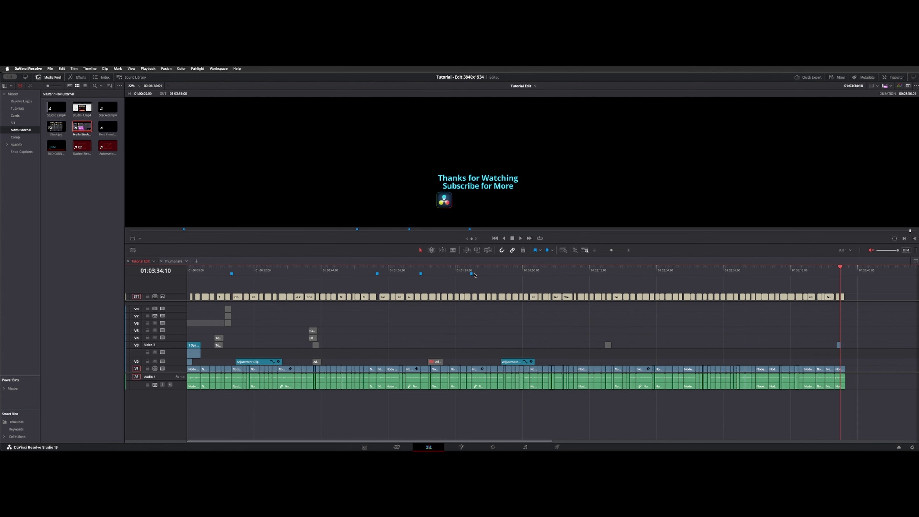